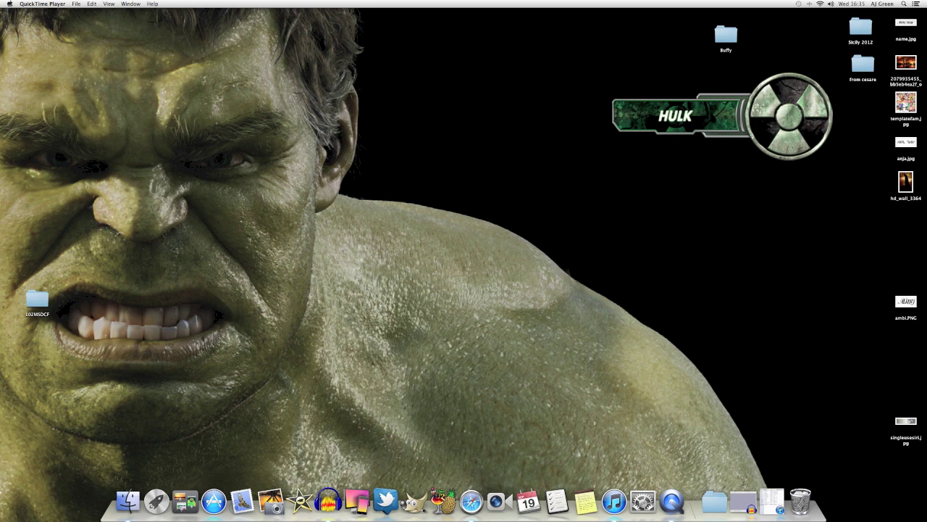
Launch Audacity from the Dock, opening an empty 44100 Hz project window.
left_click(329, 500)
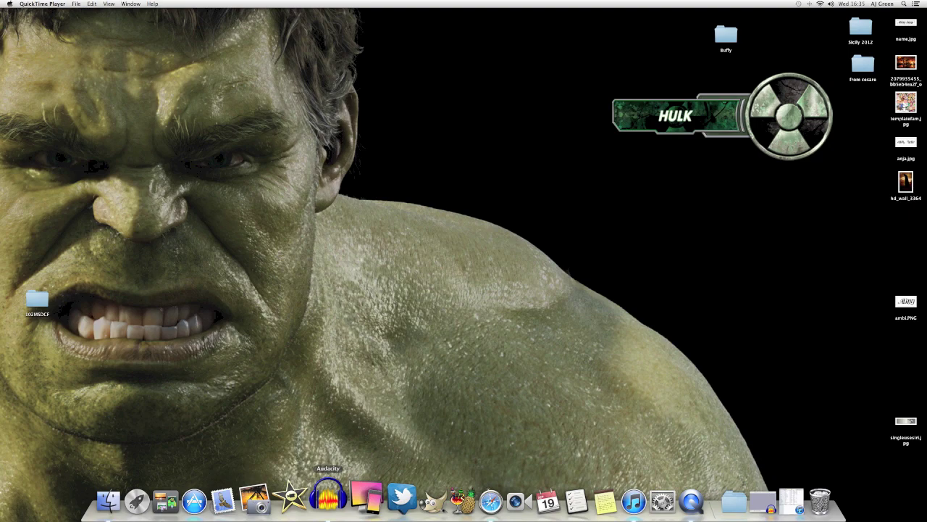
left_click(328, 496)
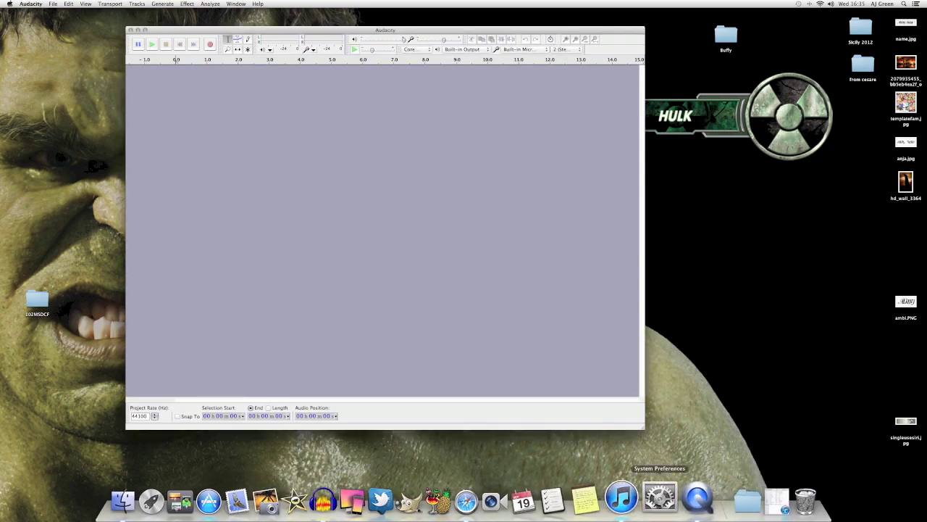
Bring iTunes back beside Audacity and preview Top Gun Anthem, skipping to about 0:12 before pausing.
left_click(764, 498)
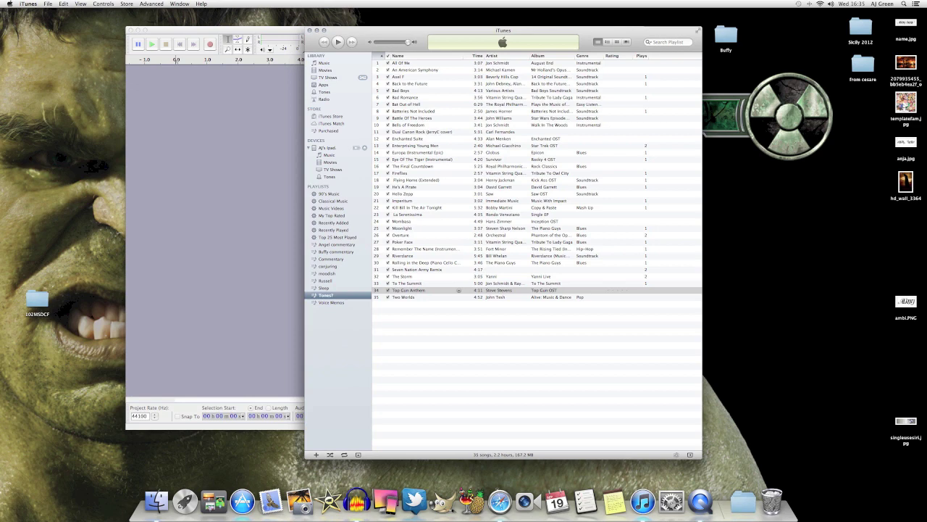
left_click(418, 289)
key("Return")
key("Return")
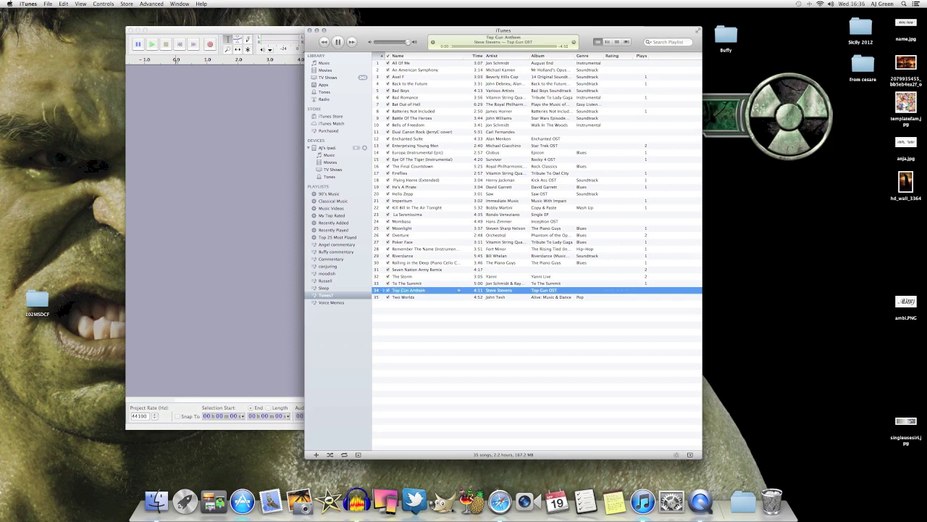
left_click(466, 47)
key("space")
Reveal Top Gun Anthem's file in Finder from its context menu in iTunes.
right_click(417, 290)
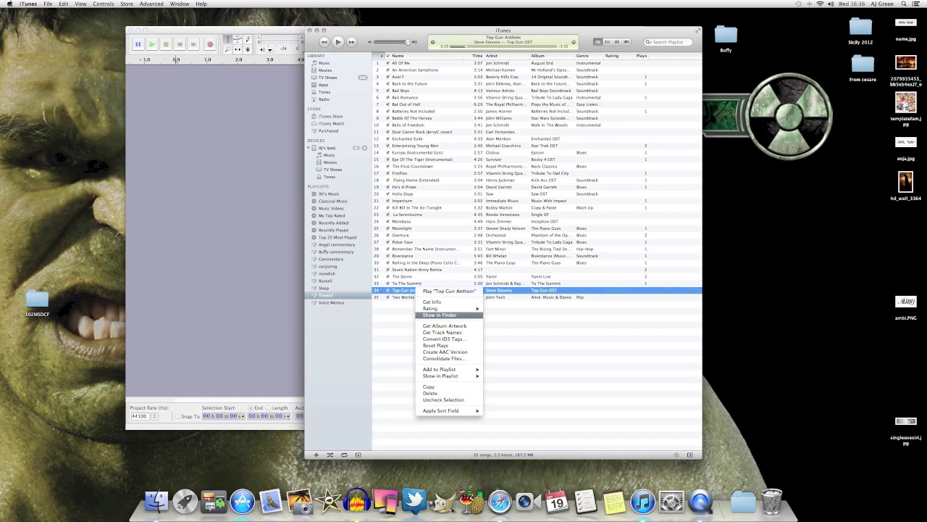
left_click(439, 315)
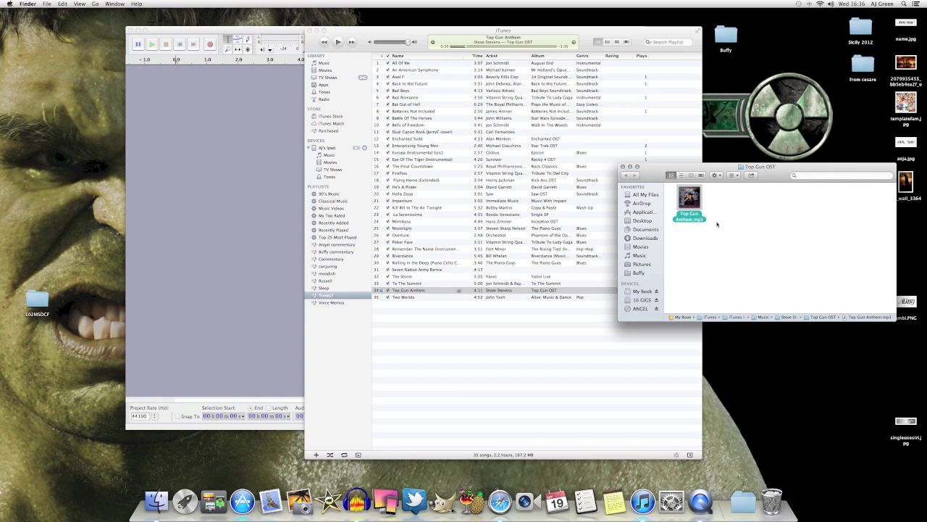
Import Top Gun Anthem.mp3 into Audacity, play it briefly, and select roughly 0:13 to 0:26.
left_click_drag(689, 196, 202, 181)
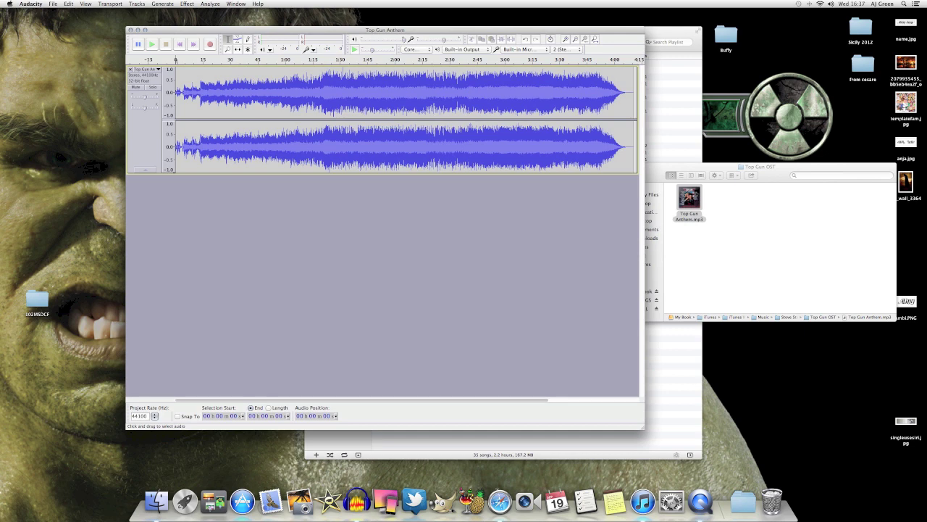
left_click(152, 44)
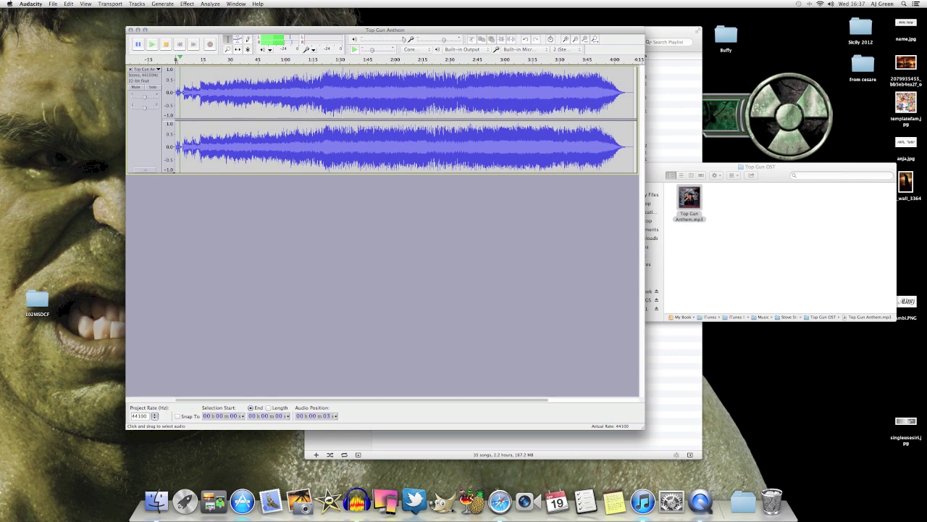
key("space")
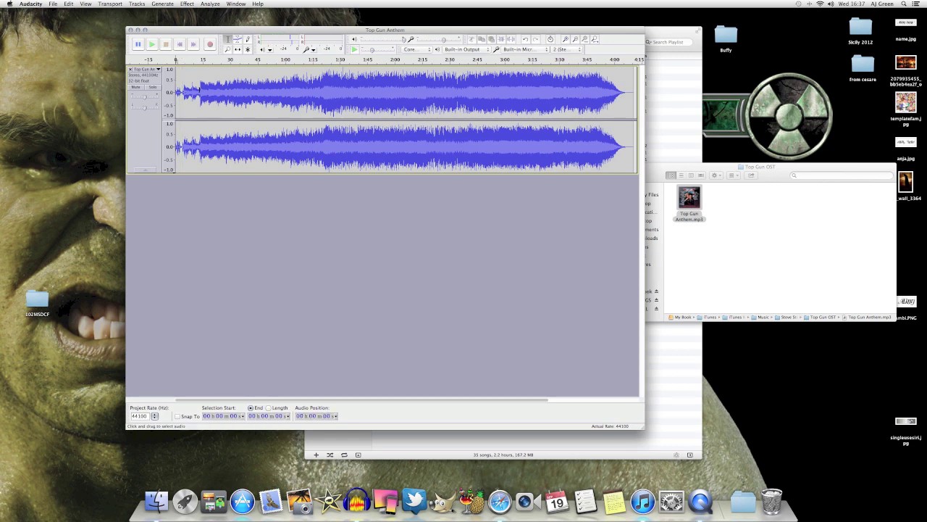
left_click_drag(200, 94, 221, 94)
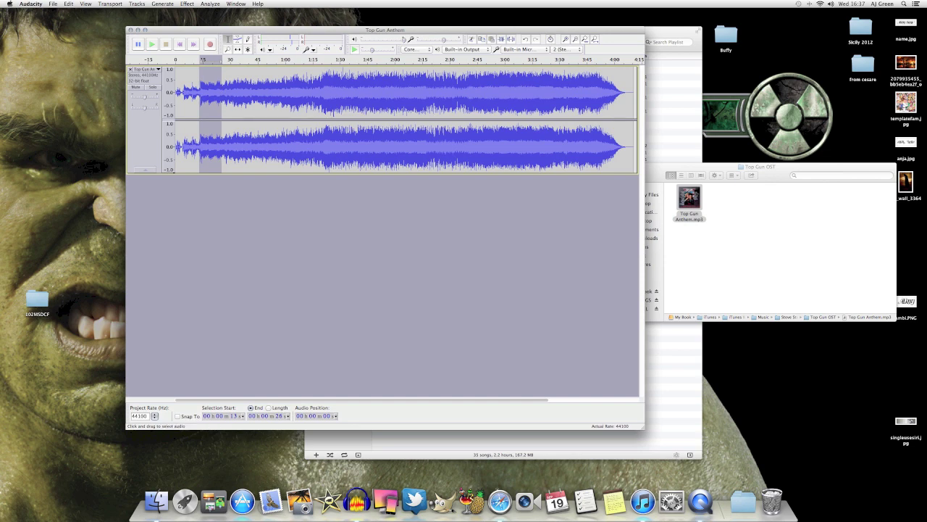
Trim the track to the 0:13–0:26 selection and shift the clip to start at zero.
key("super+t")
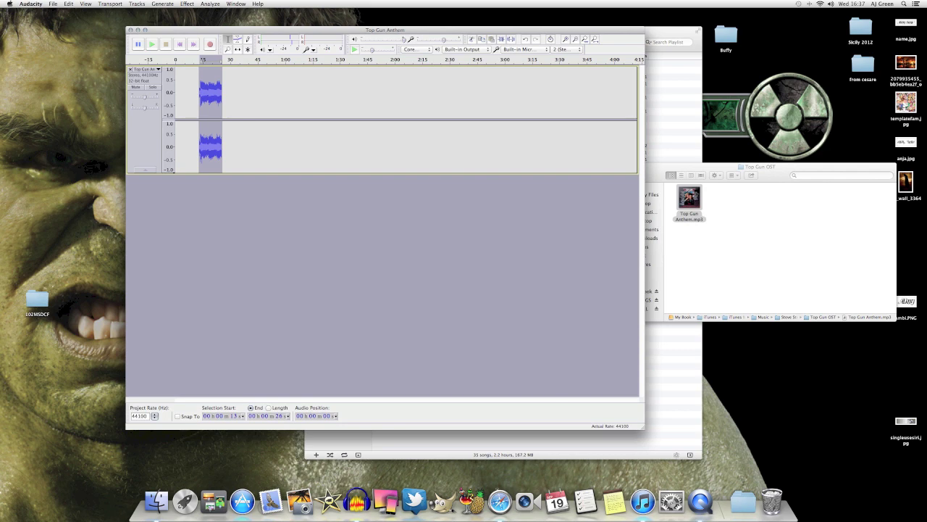
left_click(137, 4)
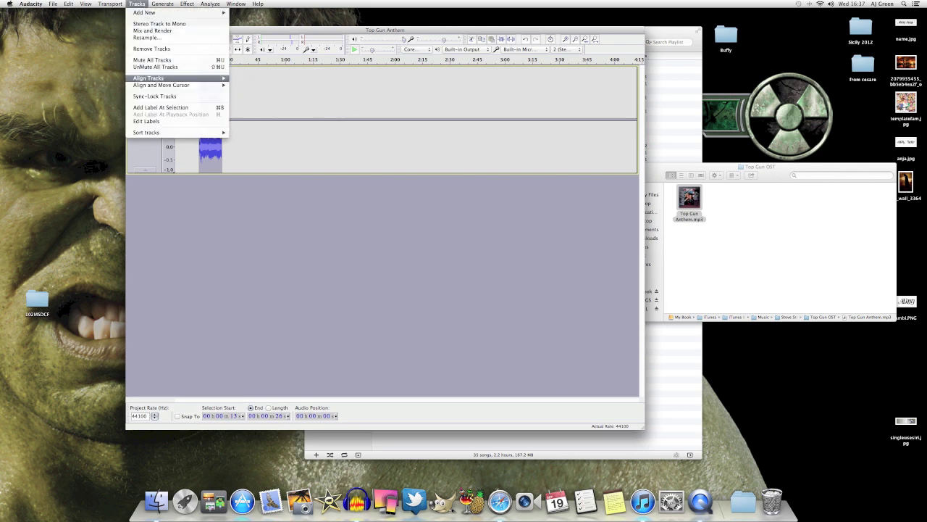
mouse_move(181, 78)
left_click(255, 78)
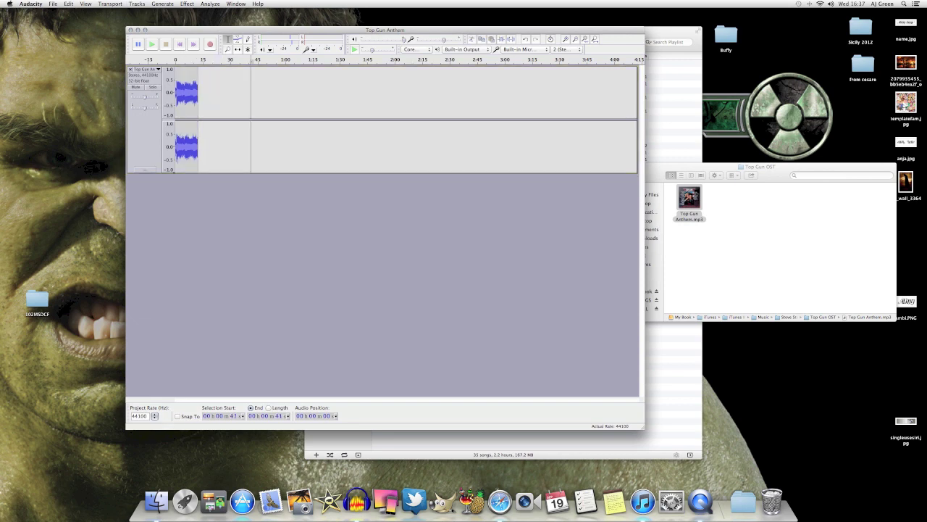
Zoom in on the trimmed clip and play it from the start to review it.
left_click(565, 39)
left_click(565, 39)
left_click(565, 40)
left_click(565, 39)
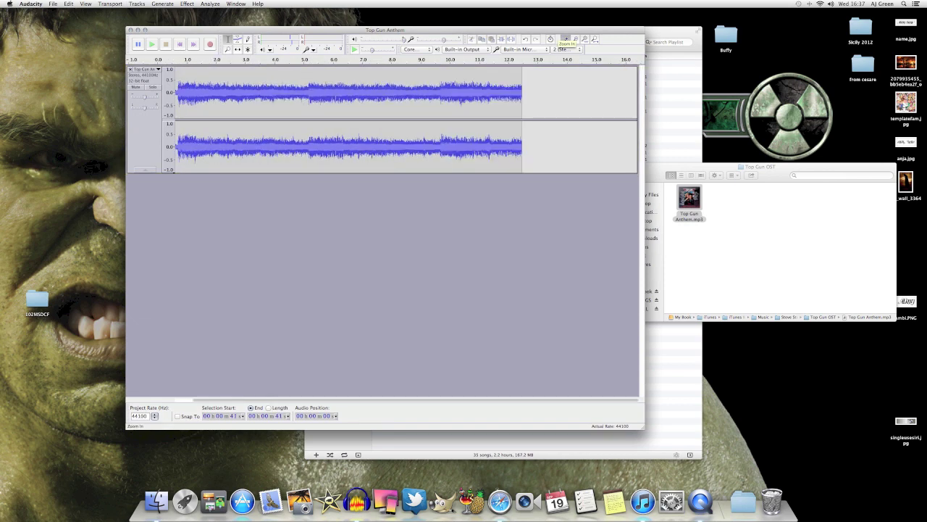
left_click(565, 39)
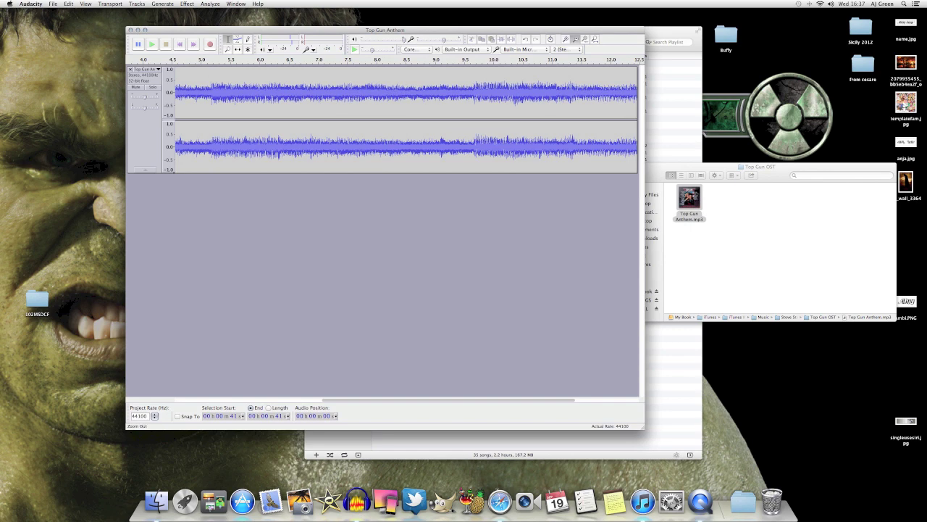
left_click(575, 39)
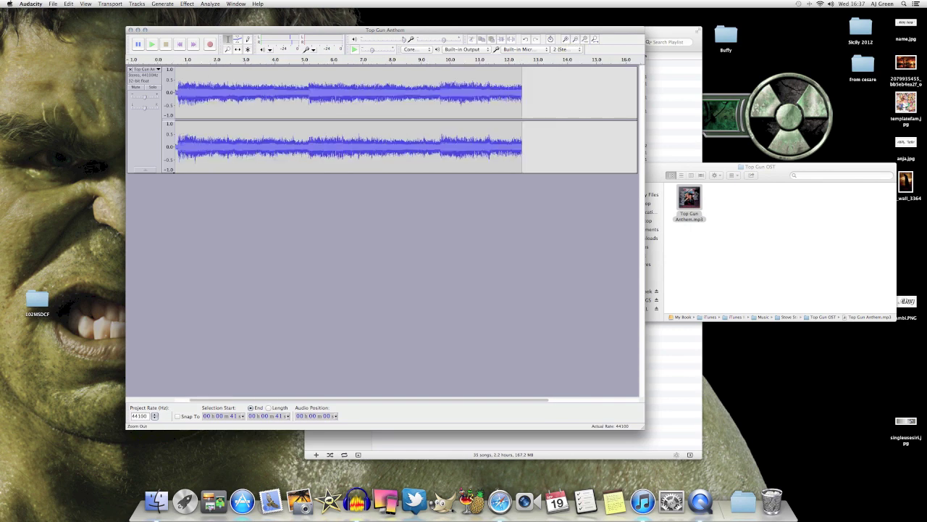
left_click(566, 39)
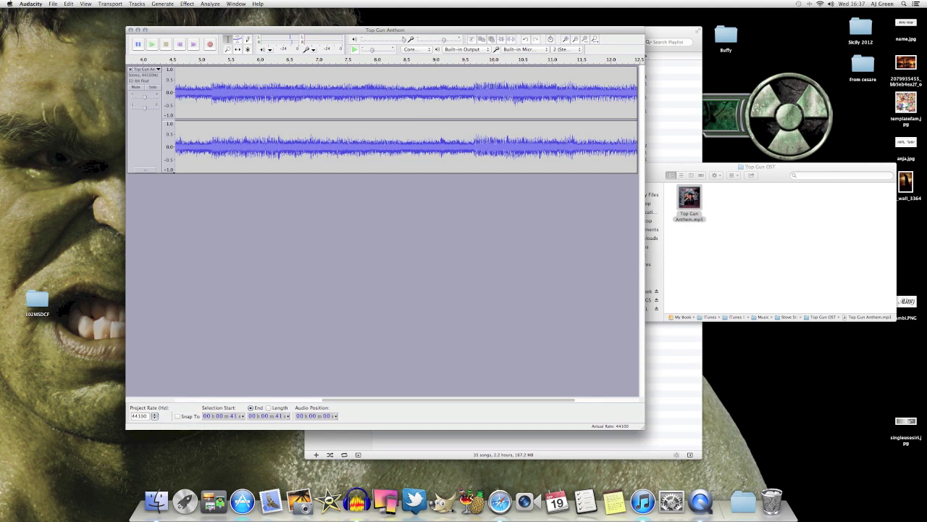
left_click(179, 44)
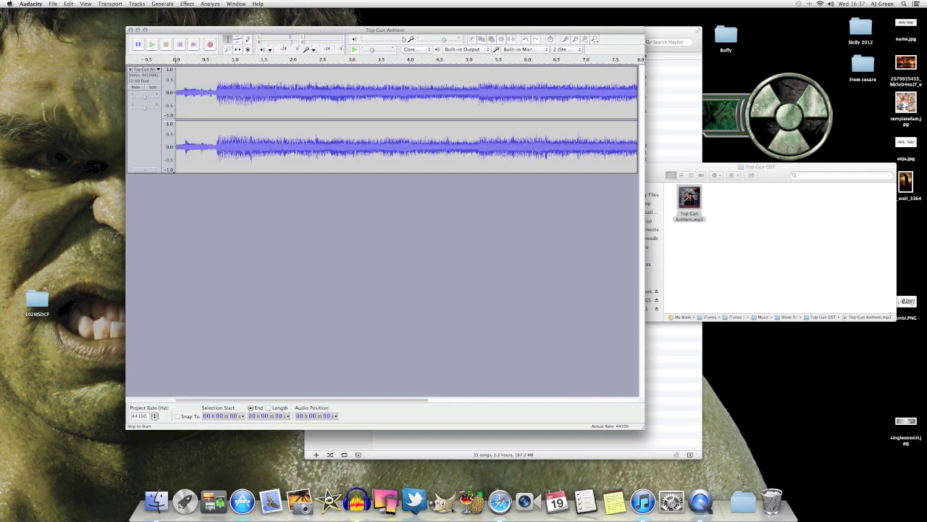
left_click(153, 45)
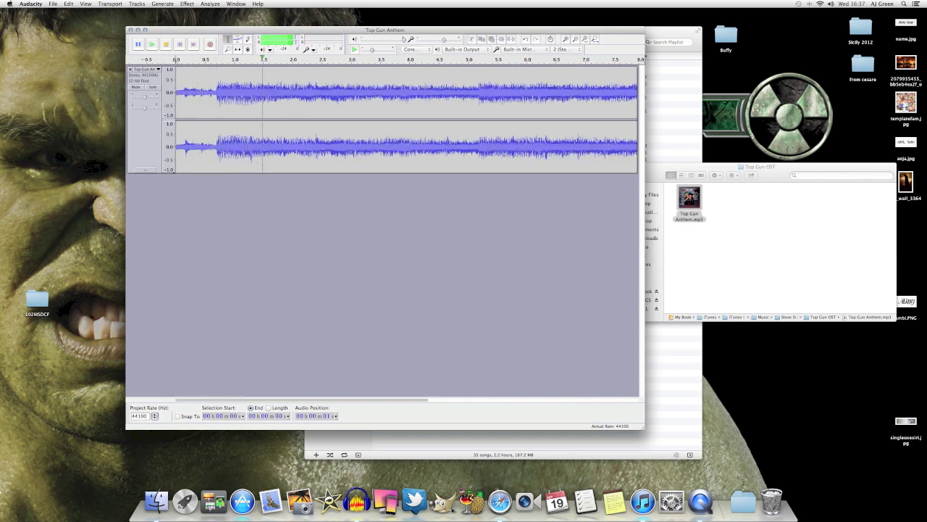
left_click(166, 44)
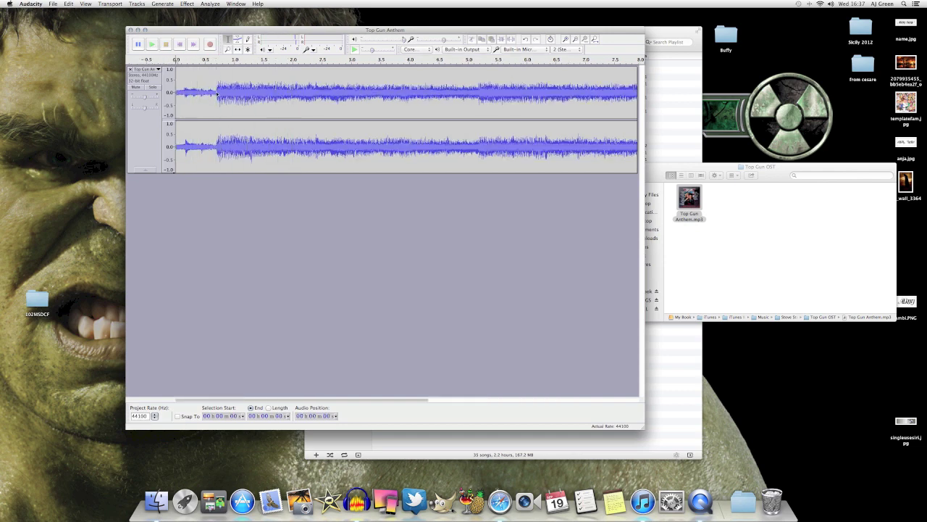
Cut the quiet first 0.7 seconds of the clip and play back the result.
left_click_drag(217, 98, 139, 91)
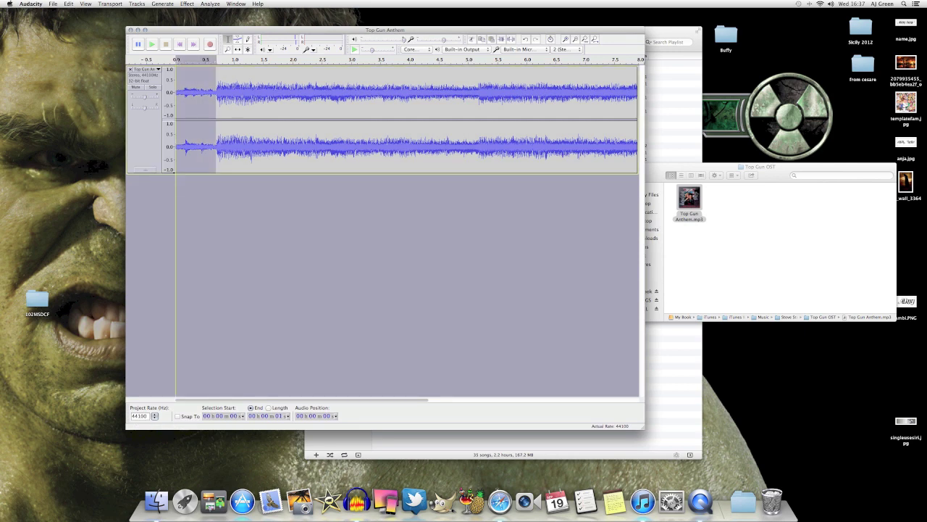
left_click(68, 4)
mouse_move(86, 31)
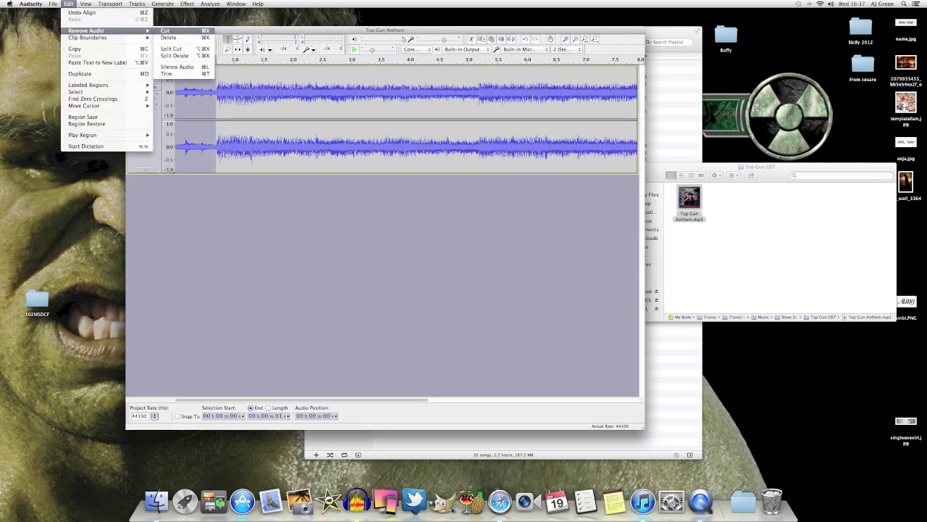
left_click(165, 31)
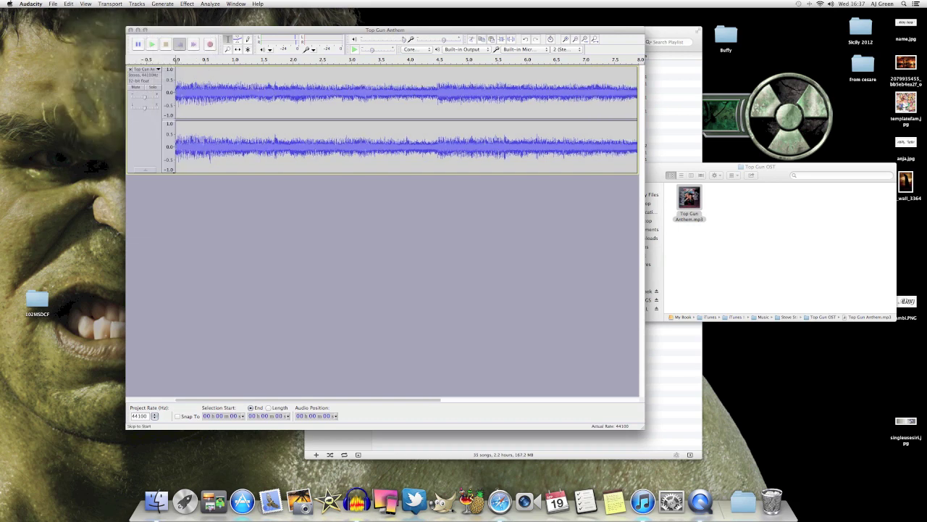
left_click(153, 44)
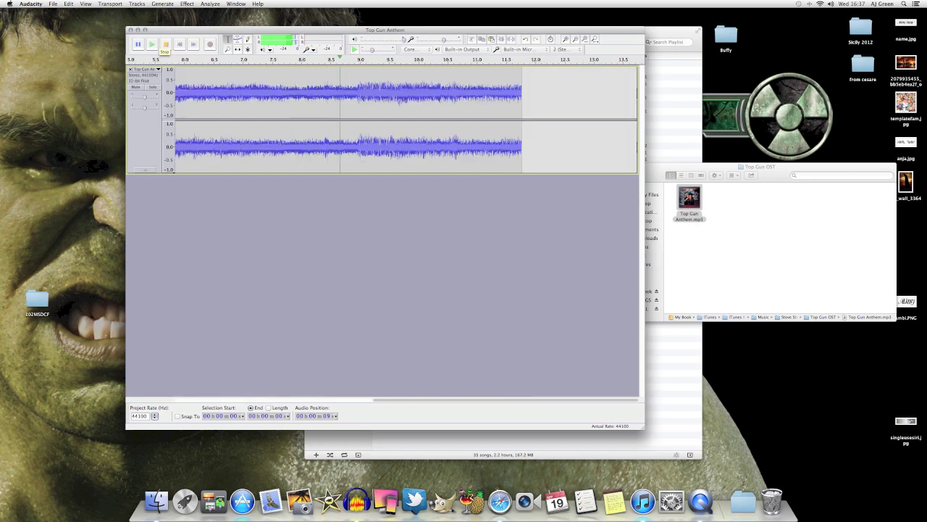
Delete the clip's tail from about 9 to 12 seconds and listen to the new ending from 7 seconds.
left_click(164, 45)
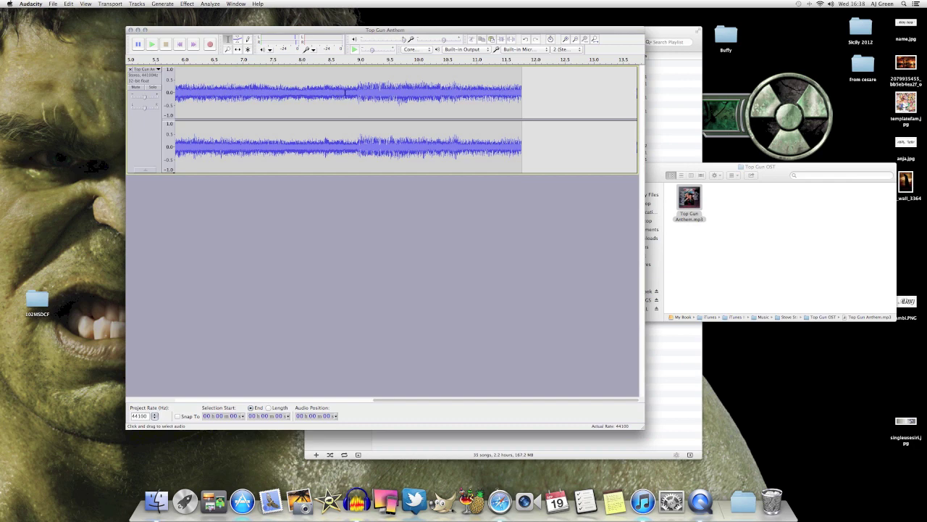
left_click_drag(346, 145, 540, 145)
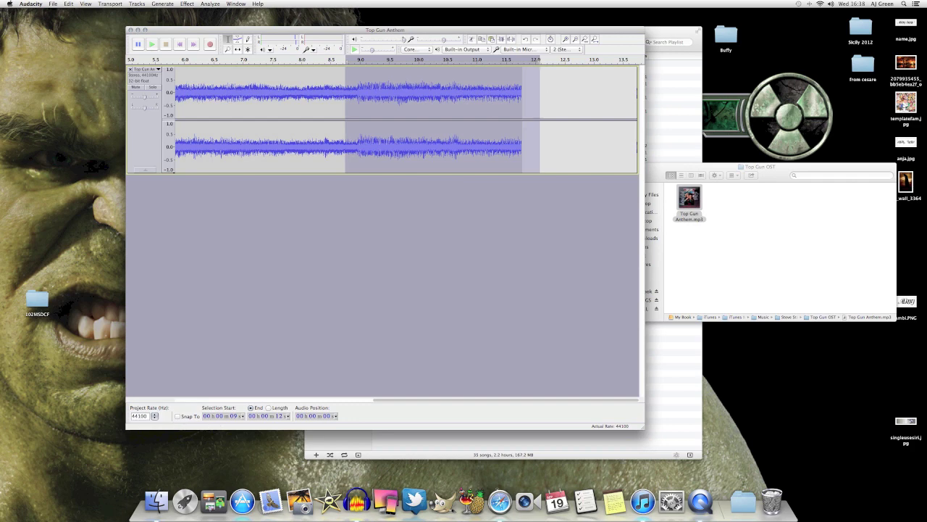
left_click(68, 4)
left_click(68, 3)
left_click(68, 4)
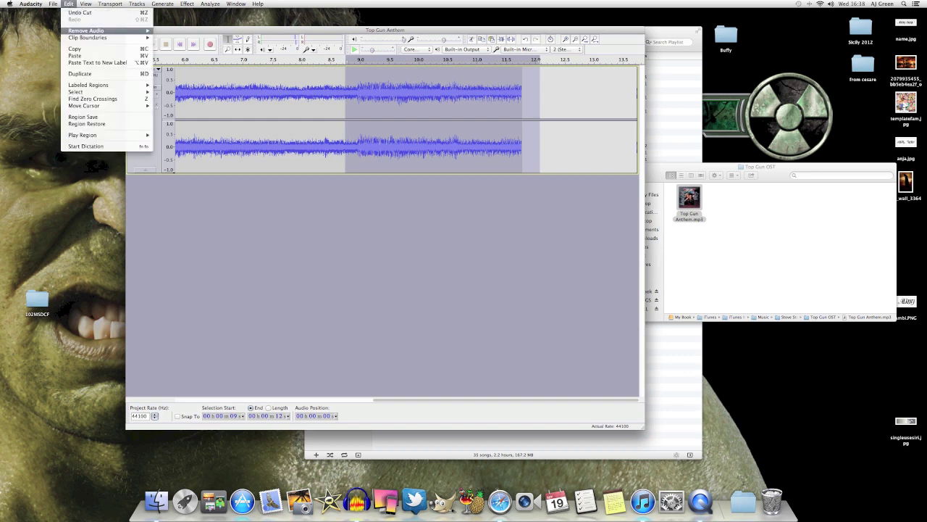
mouse_move(138, 31)
left_click(177, 31)
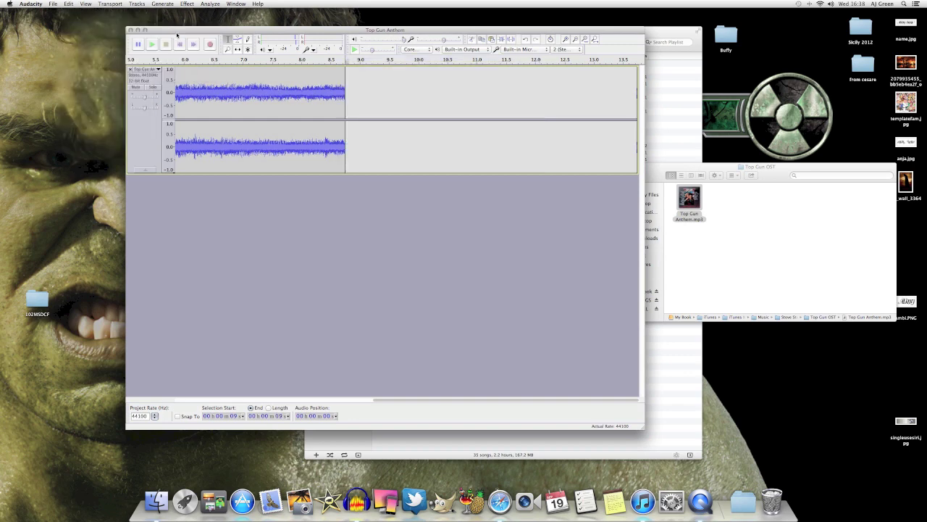
left_click(239, 97)
left_click(152, 44)
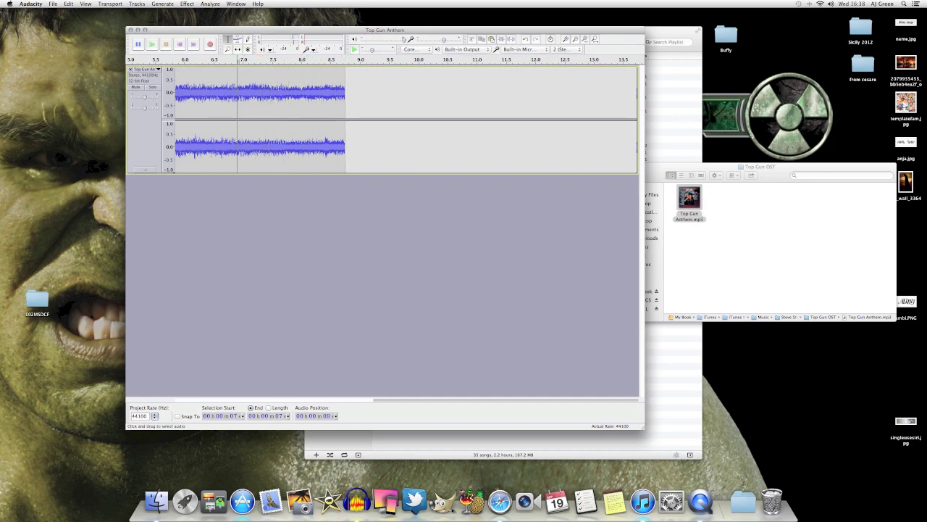
Apply a Fade Out to the last half-second, about 8.5–9 s, and preview the faded ending.
left_click_drag(360, 94, 326, 94)
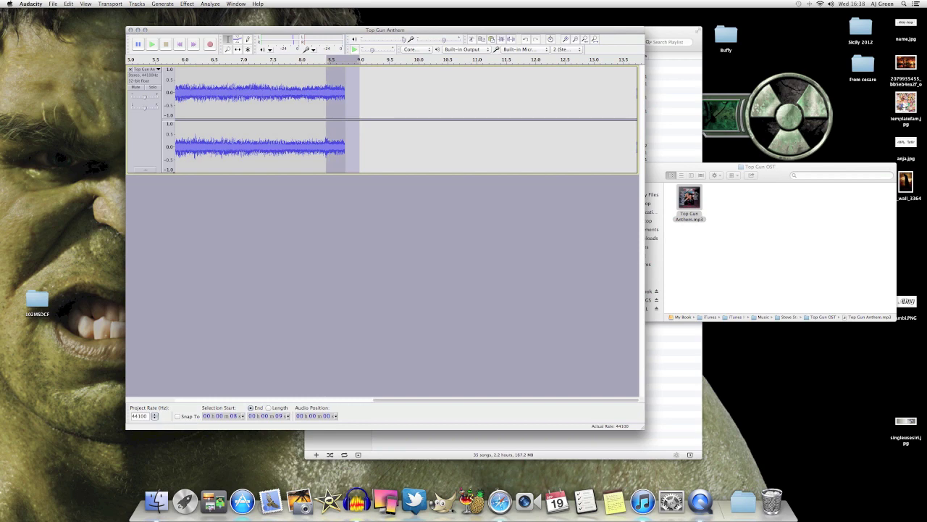
left_click(186, 4)
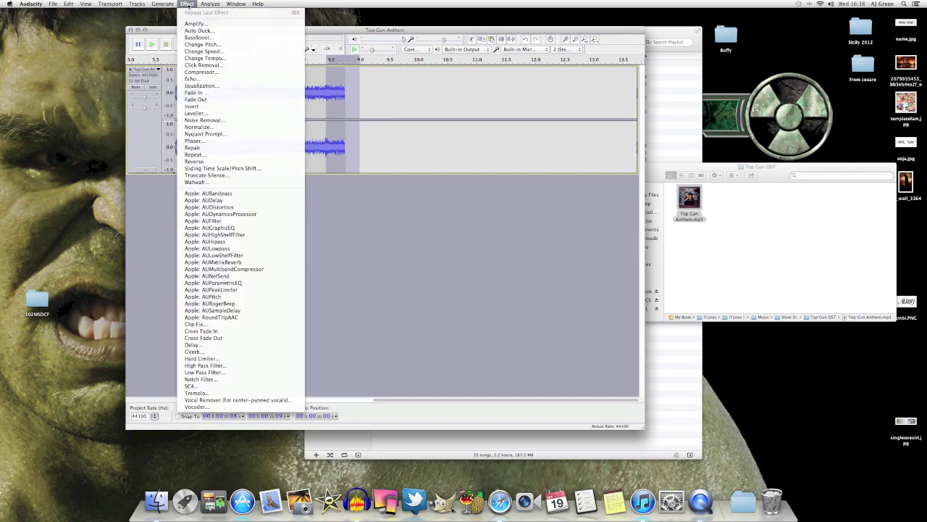
left_click(202, 100)
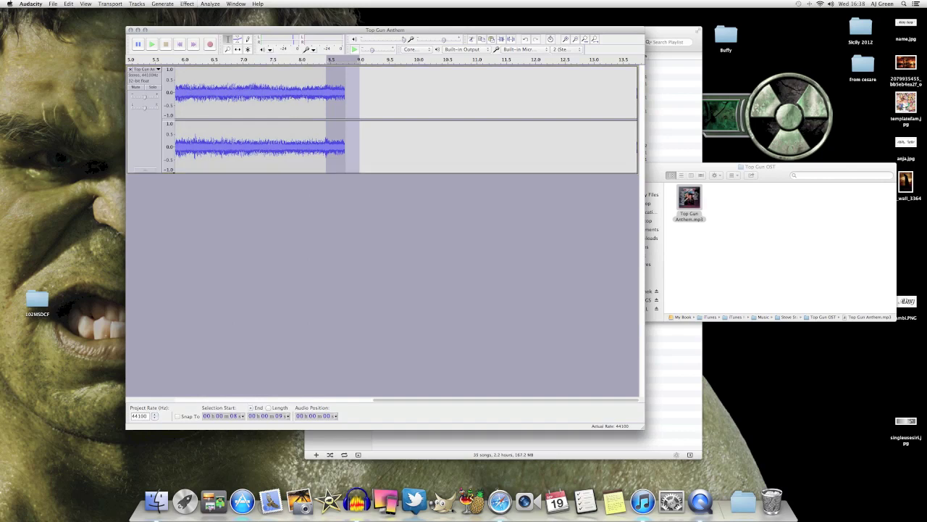
left_click(257, 94)
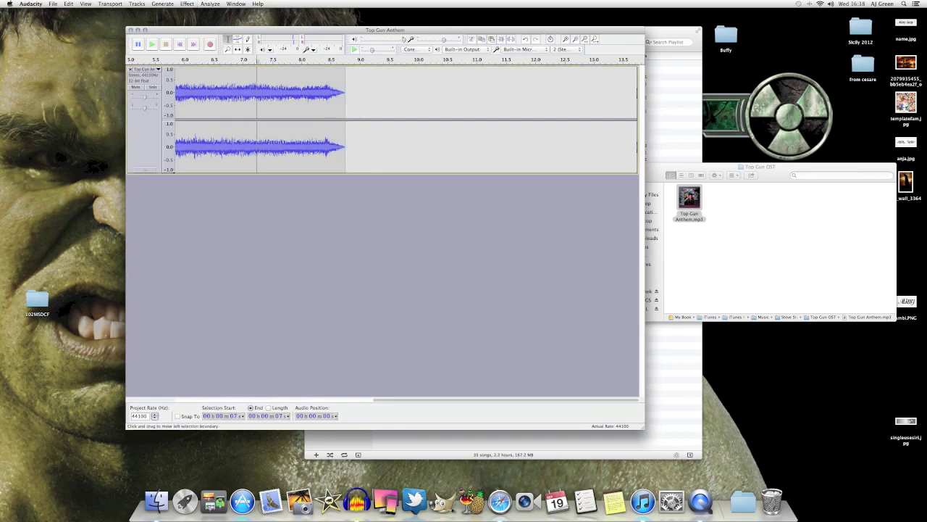
left_click(152, 44)
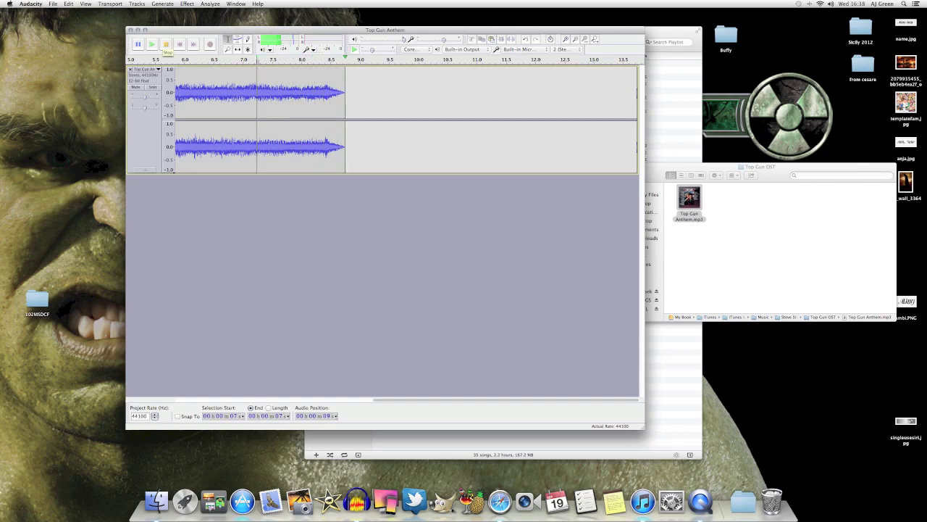
left_click(166, 45)
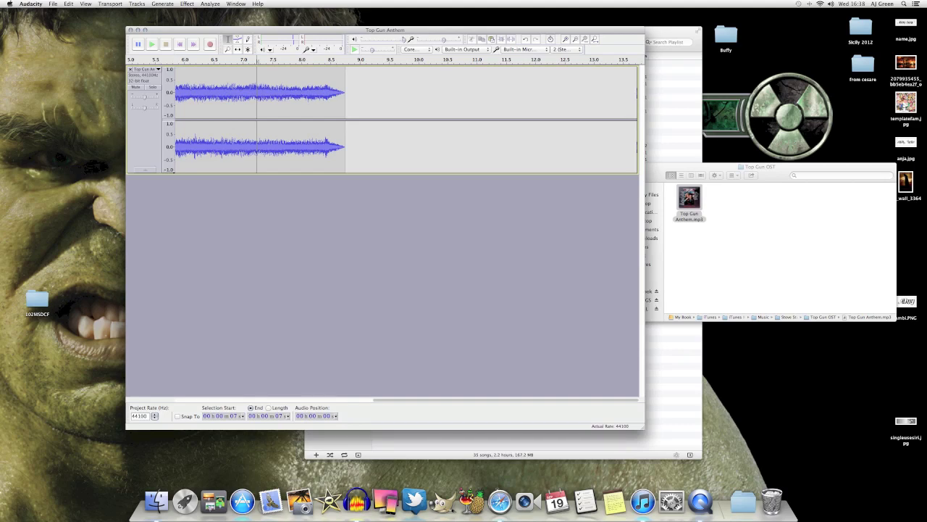
left_click(53, 4)
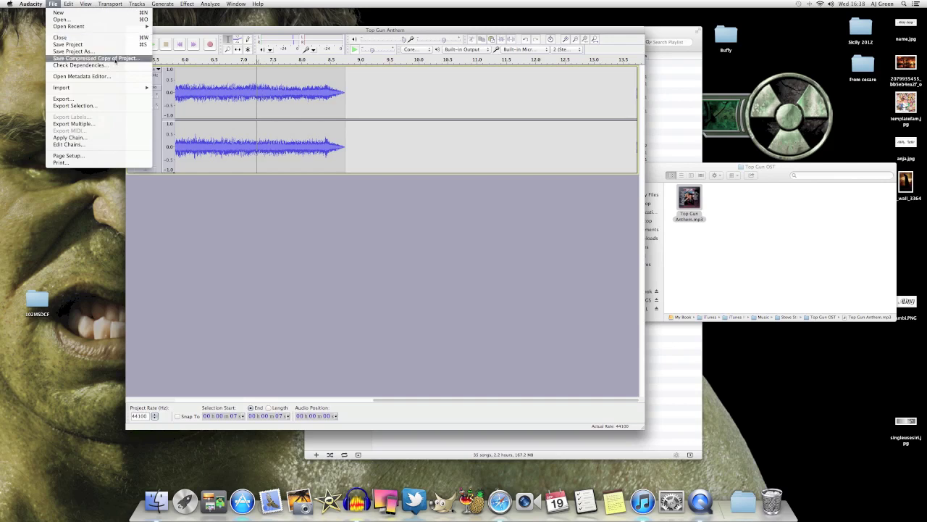
Export the excerpt to the Desktop as Top Gun Anthem.mp3 at 128 Kbps, then close the project unsaved.
left_click(131, 100)
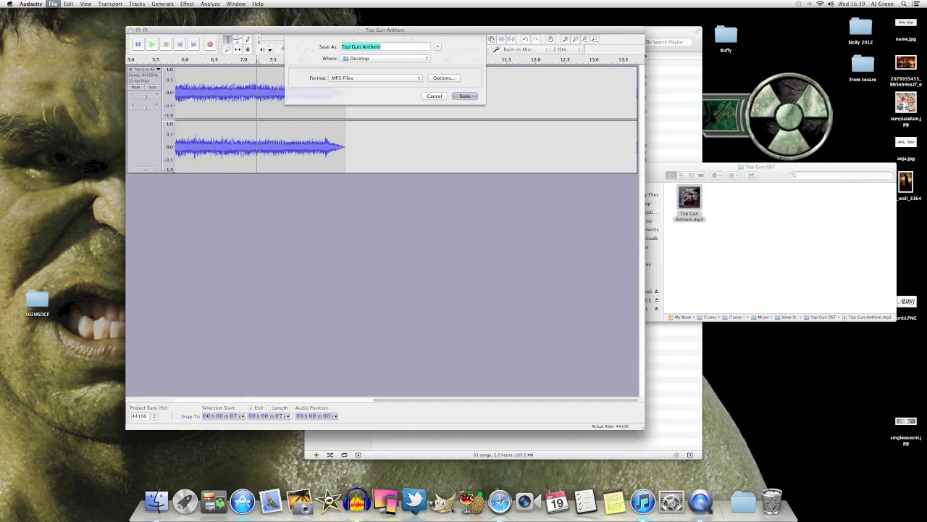
key("Return")
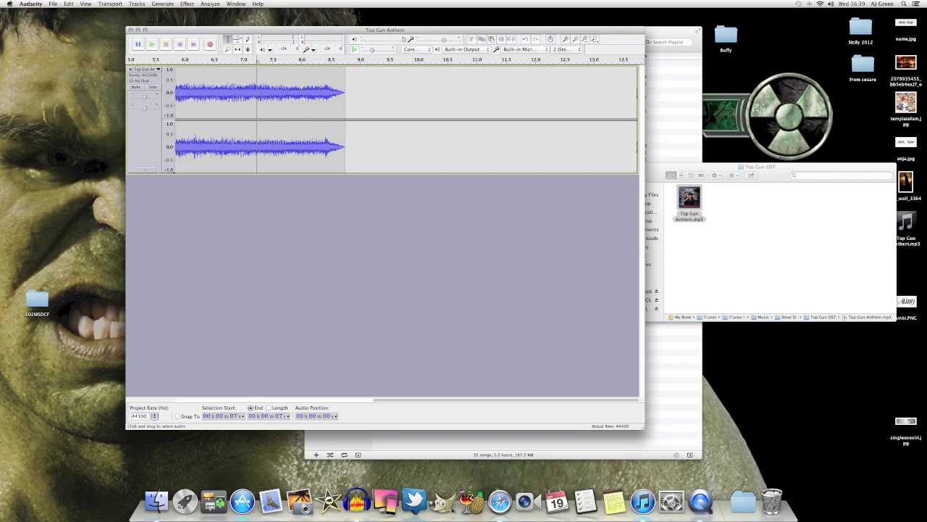
left_click(130, 30)
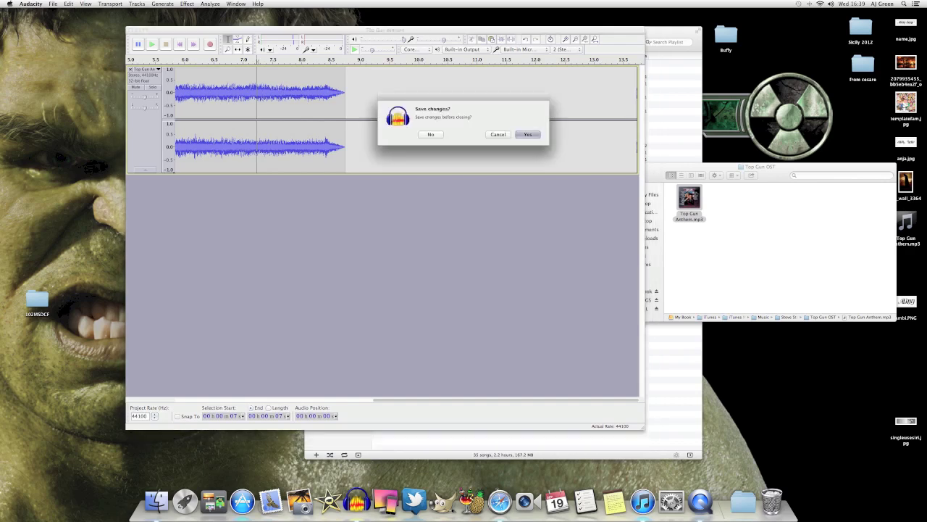
left_click(431, 134)
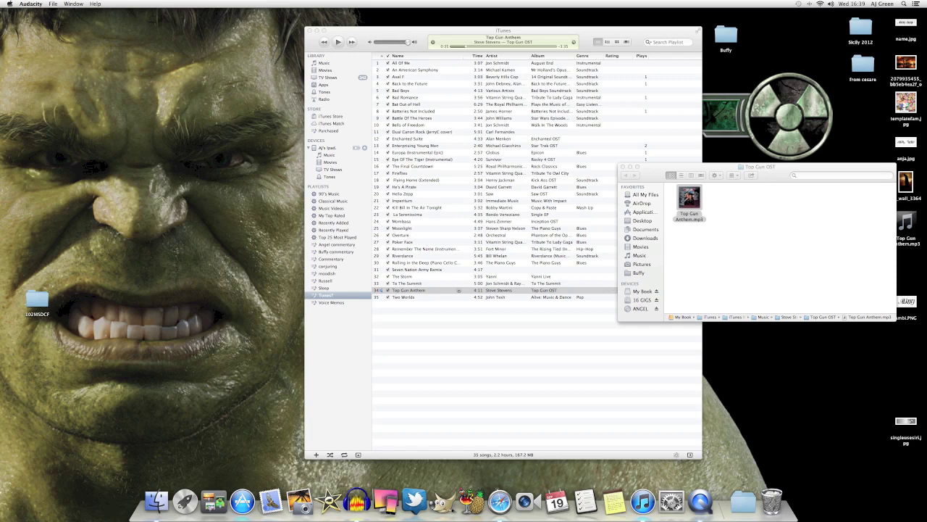
Open the exported Top Gun Anthem.mp3 in iTunes and create an AAC version of it.
mouse_move(909, 223)
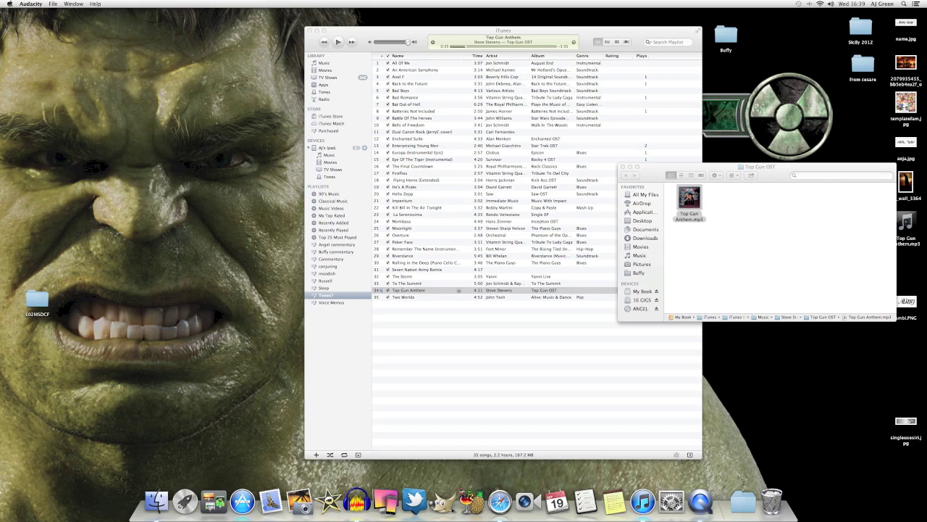
double_click(909, 231)
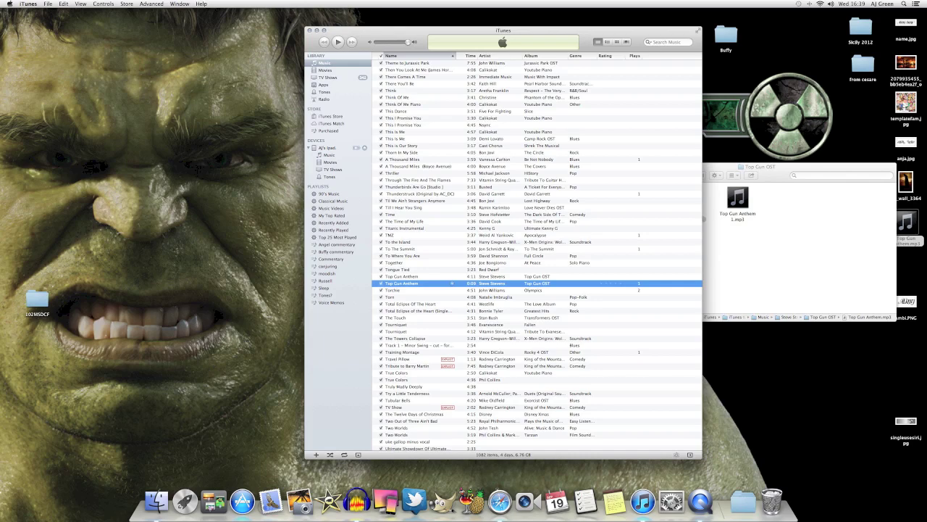
right_click(414, 283)
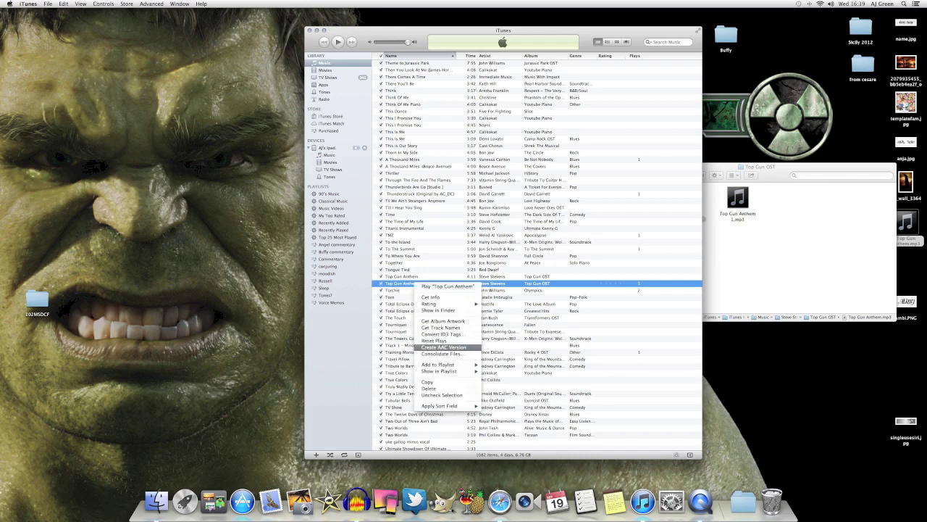
left_click(444, 347)
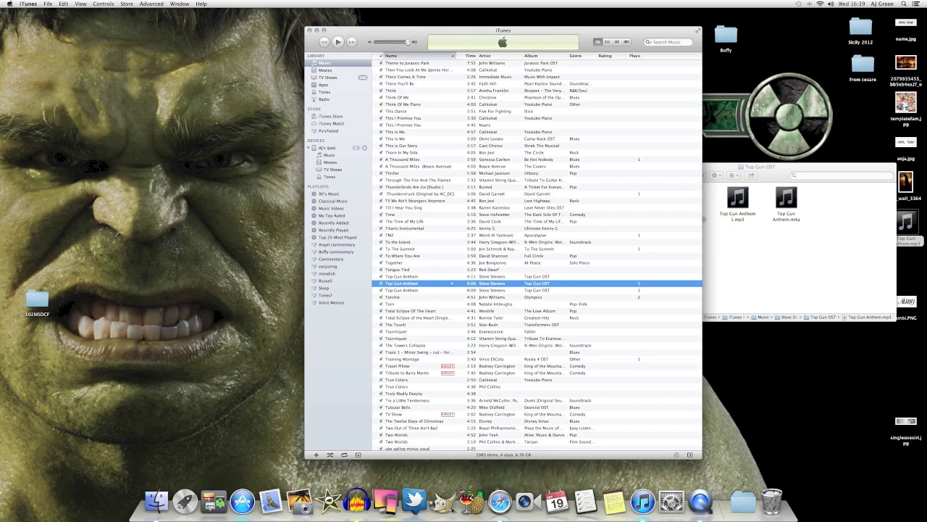
Delete the duplicate Top Gun Anthem track, move its file to the Trash, and reveal the remaining file in Finder.
right_click(413, 283)
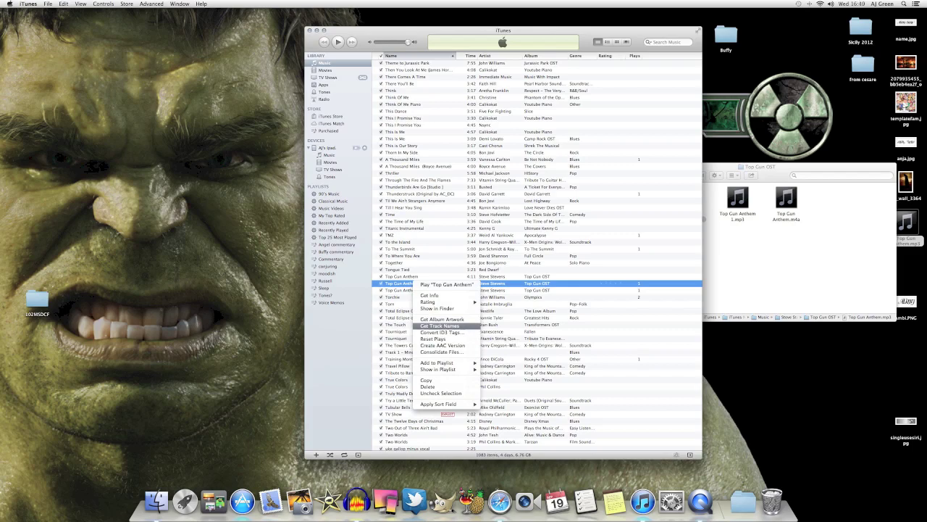
left_click(427, 386)
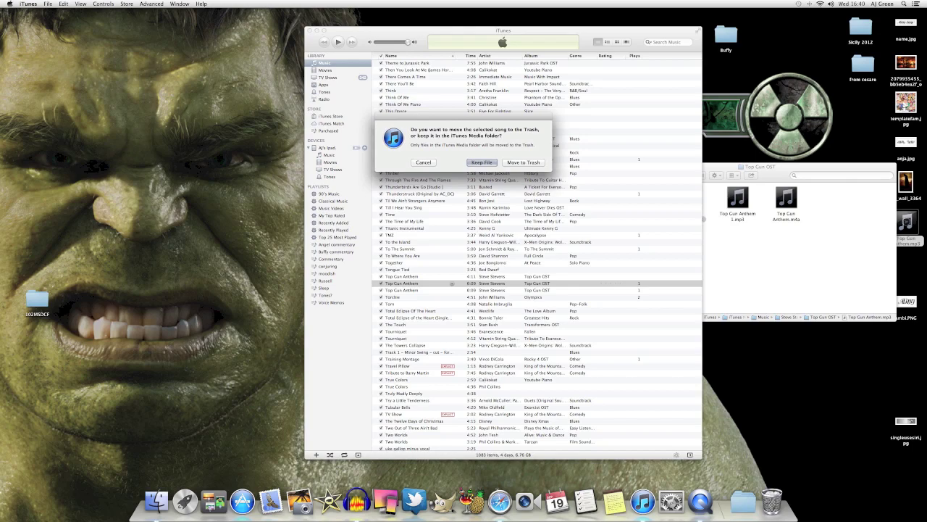
left_click(523, 162)
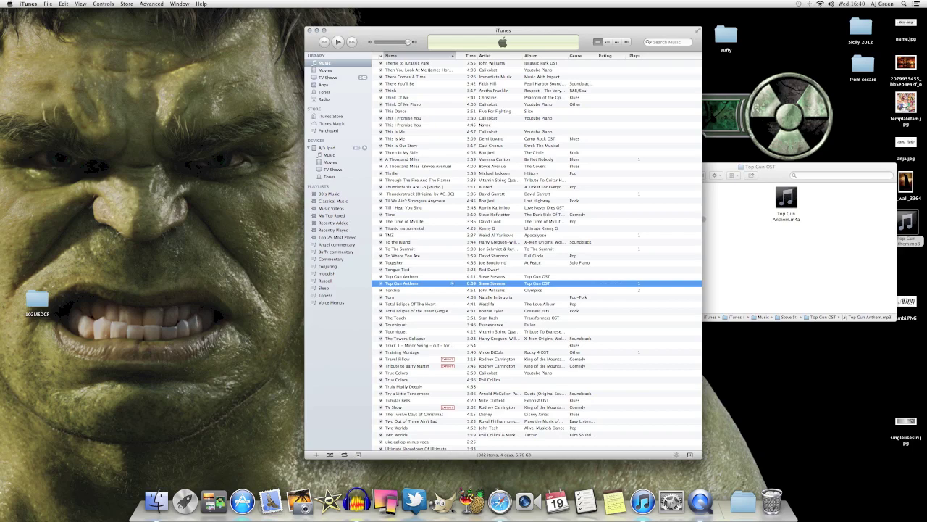
key("super+shift+r")
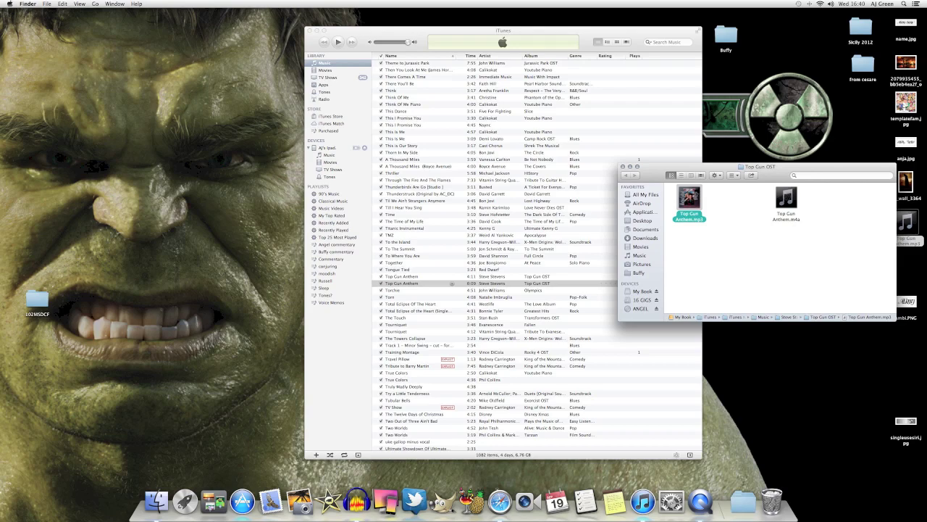
Select the short Top Gun Anthem track, cancel an accidental rename, and return to the Top Gun OST folder.
left_click_drag(906, 221, 770, 496)
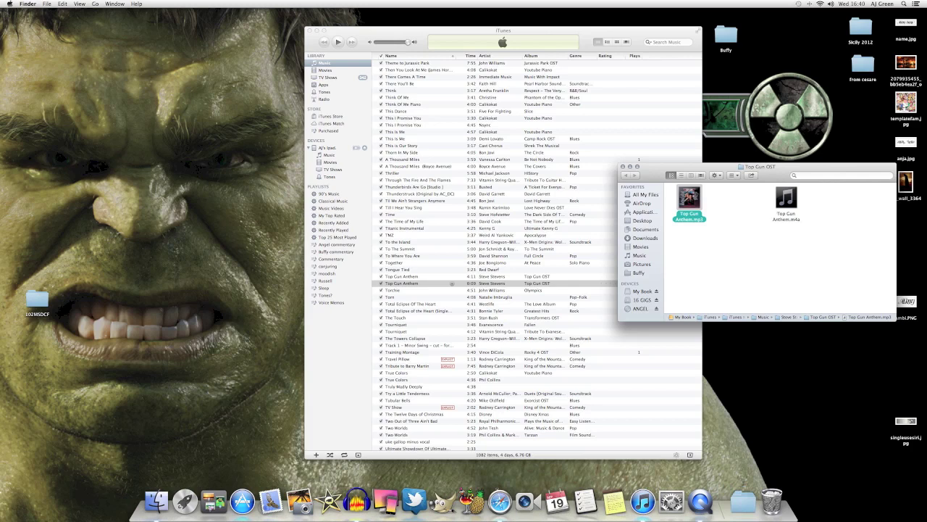
left_click(402, 282)
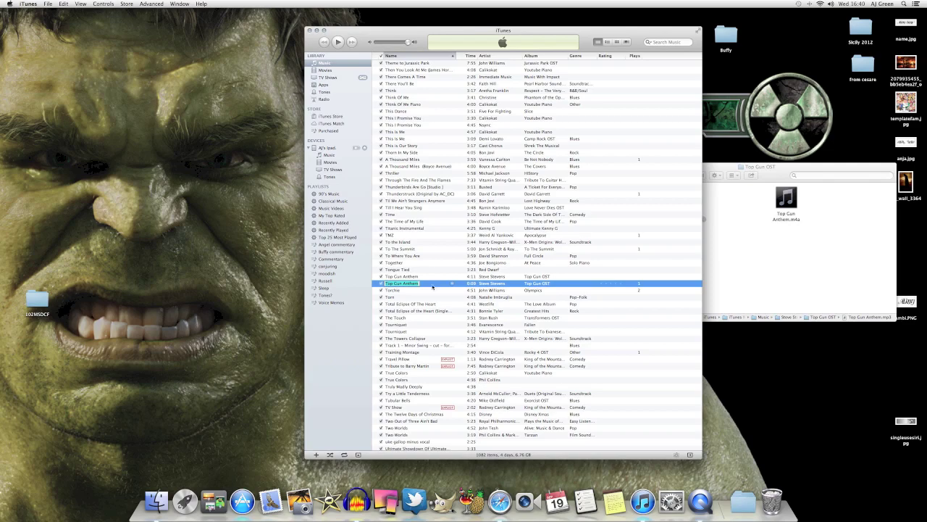
key("Return")
key("super+r")
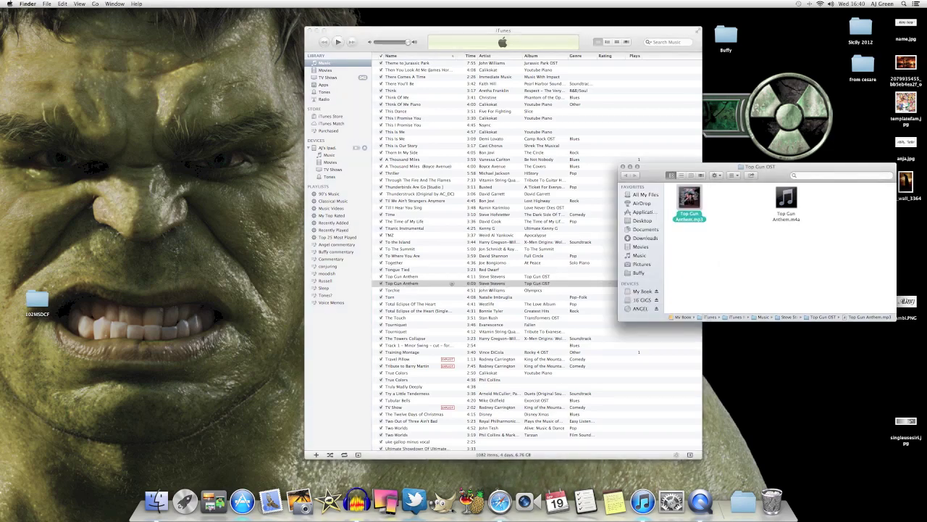
Rename Top Gun Anthem.m4a to Top Gun Anthem.m4r and confirm using the .m4r extension.
left_click(787, 200)
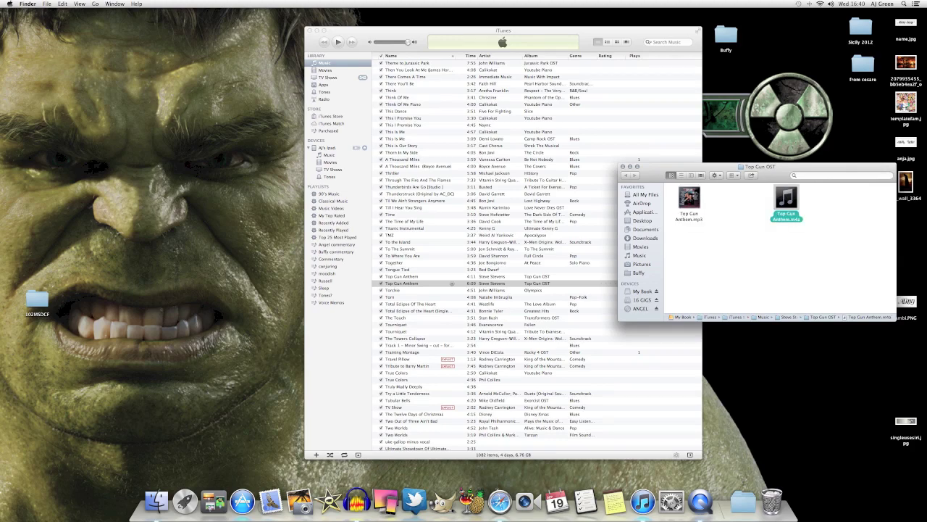
key("Return")
key("Return")
key("Return")
key("BackSpace")
type("r")
key("Return")
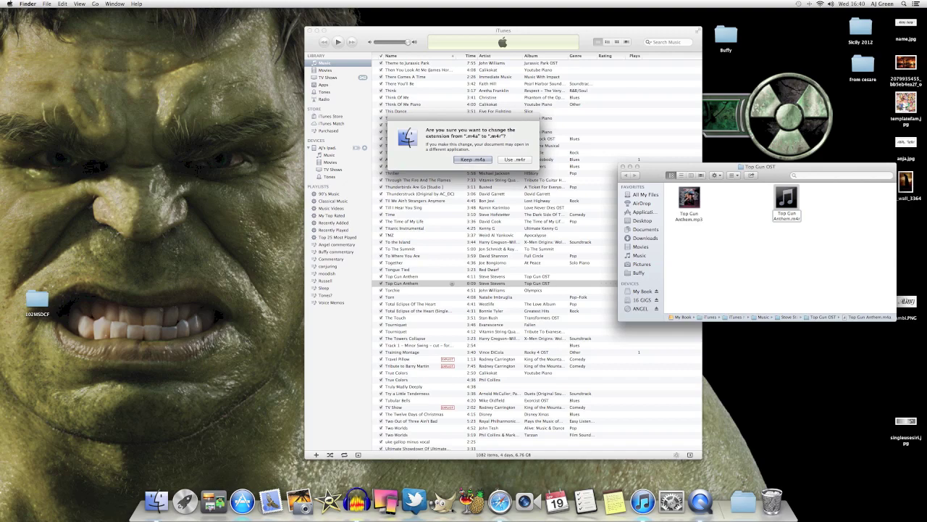
left_click(516, 159)
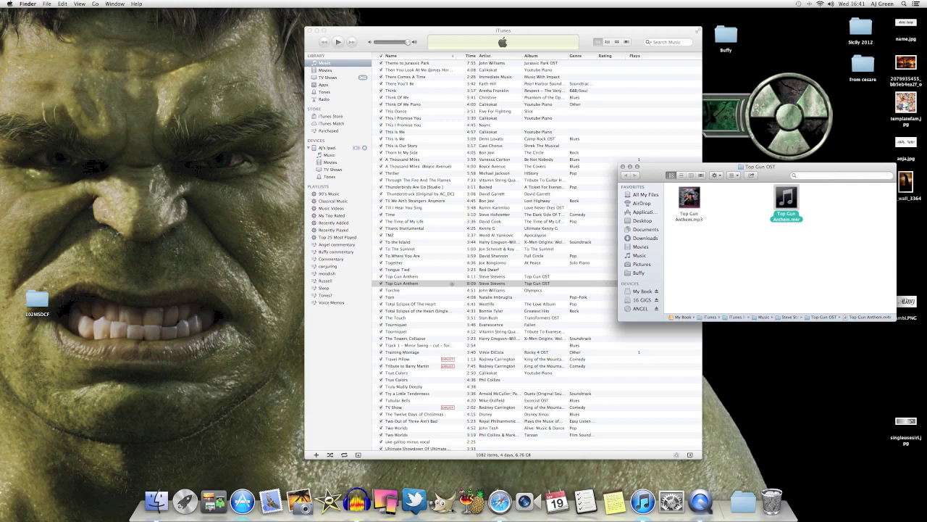
Delete the short 0:09 Top Gun Anthem track from the iTunes library, keeping its file.
left_click(402, 282)
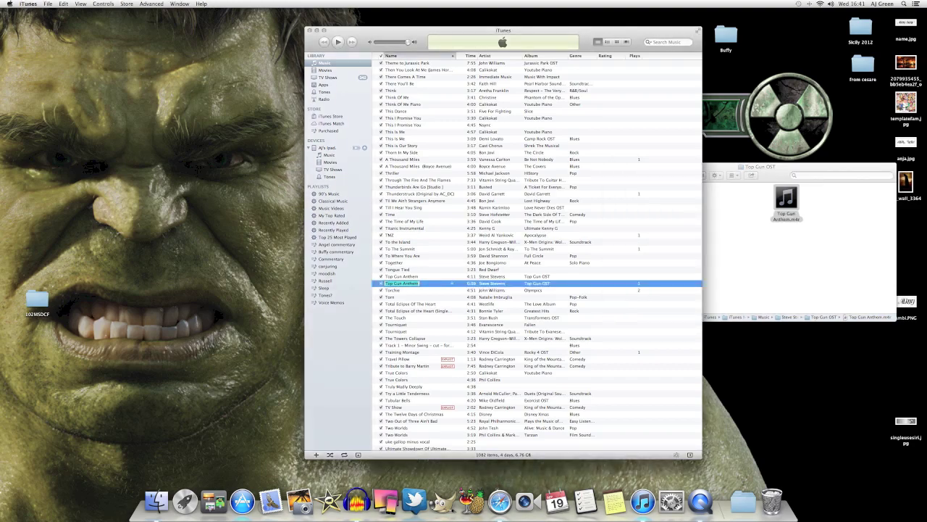
key("Return")
right_click(418, 282)
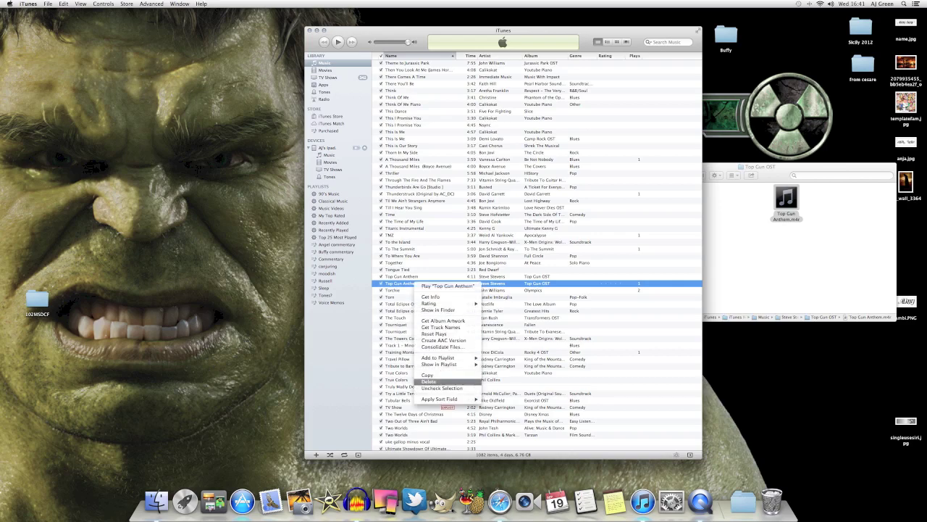
left_click(429, 381)
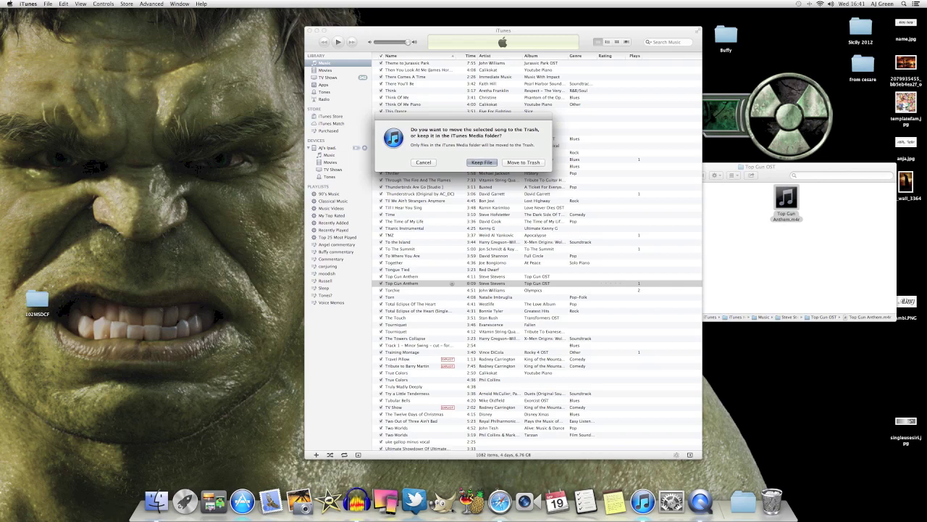
key("Return")
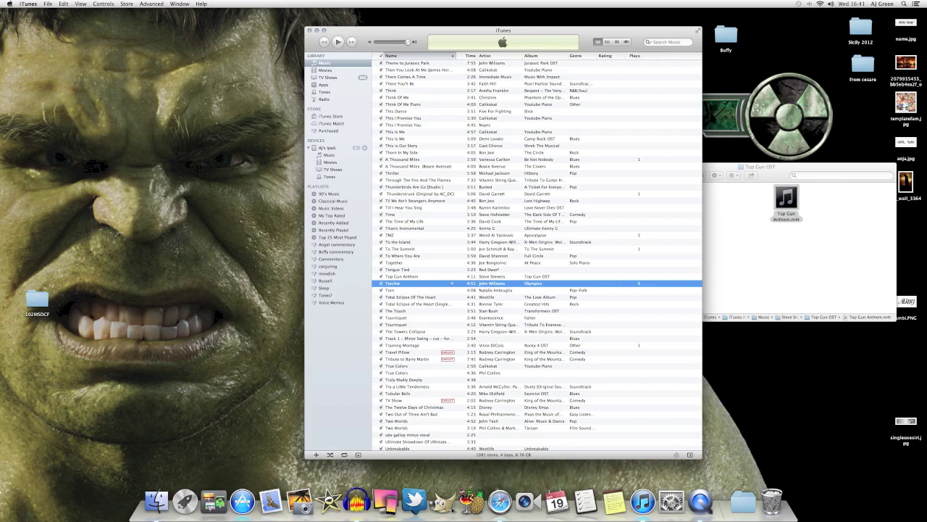
Open Top Gun Anthem.m4r from Finder in iTunes, stop its playback, and show Tones.
left_click(786, 199)
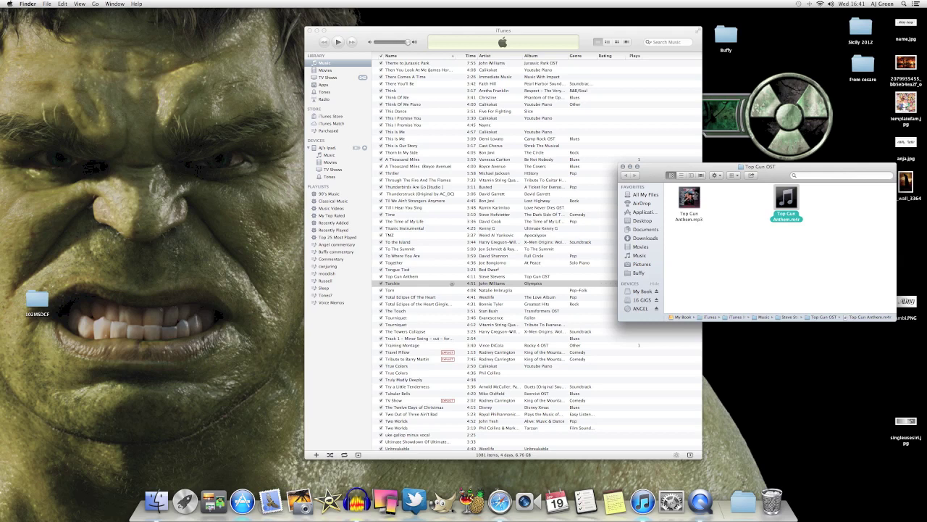
key("super+o")
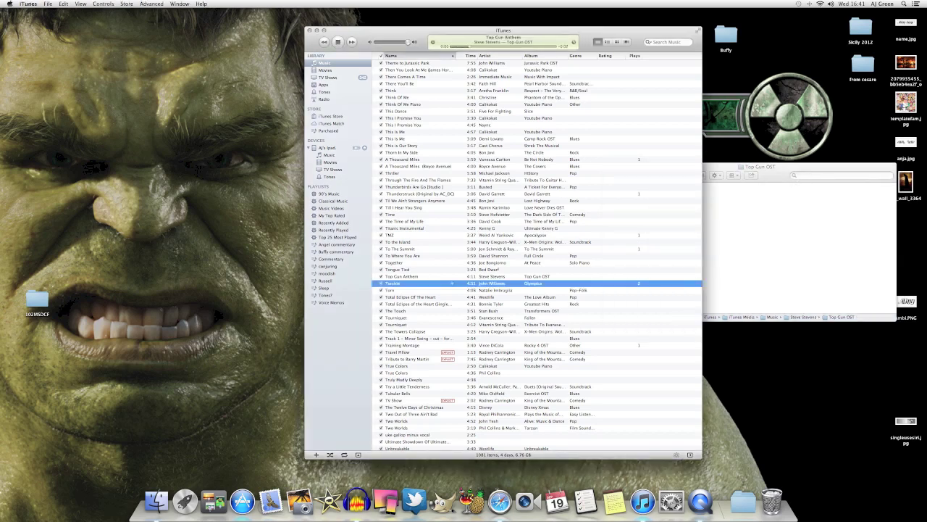
key("space")
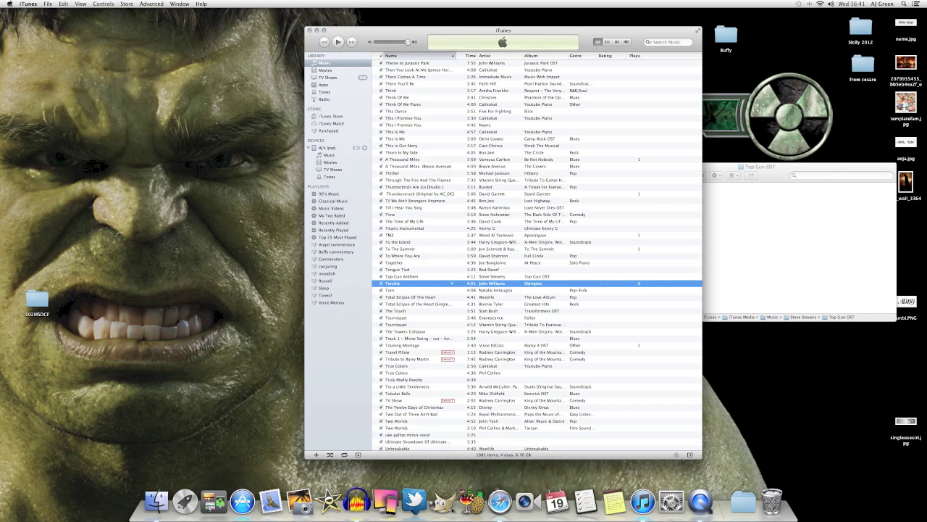
left_click(325, 91)
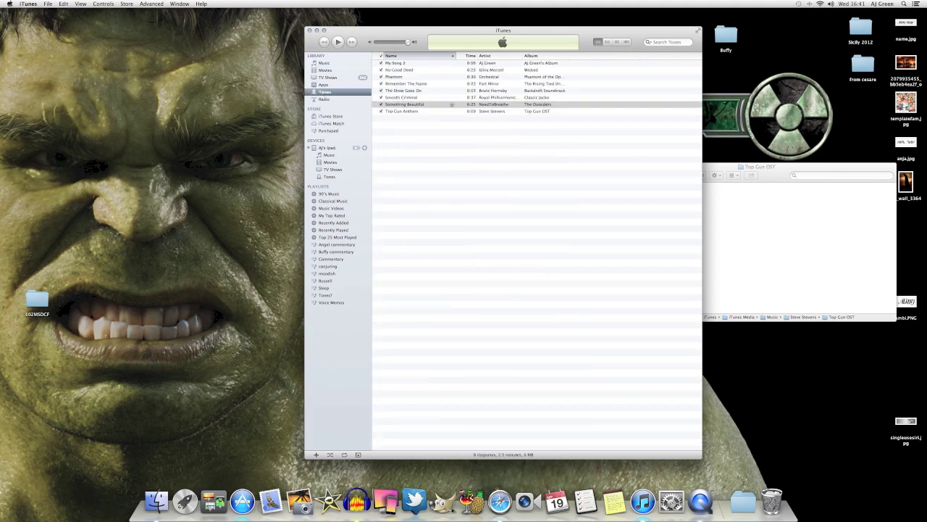
Preview the Top Gun Anthem ringtone, then drag it onto the iPad under Devices.
double_click(402, 111)
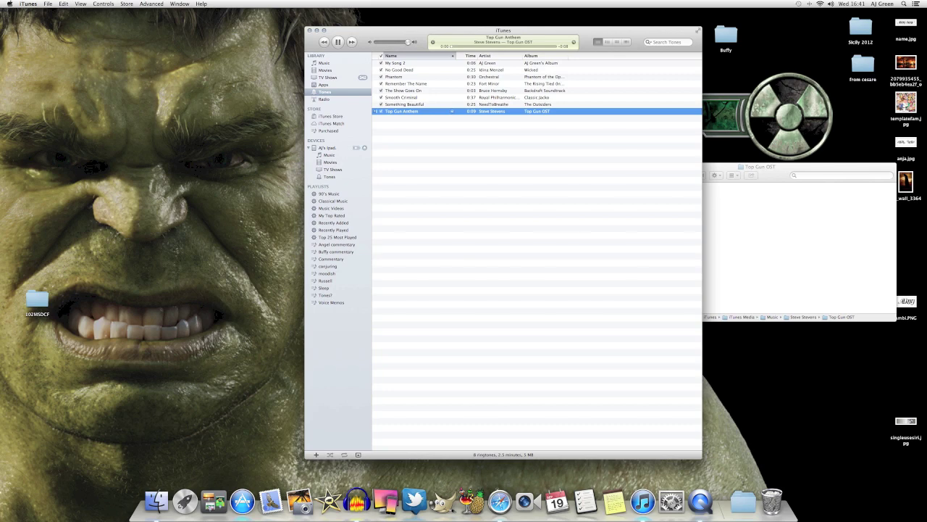
key("space")
left_click(308, 147)
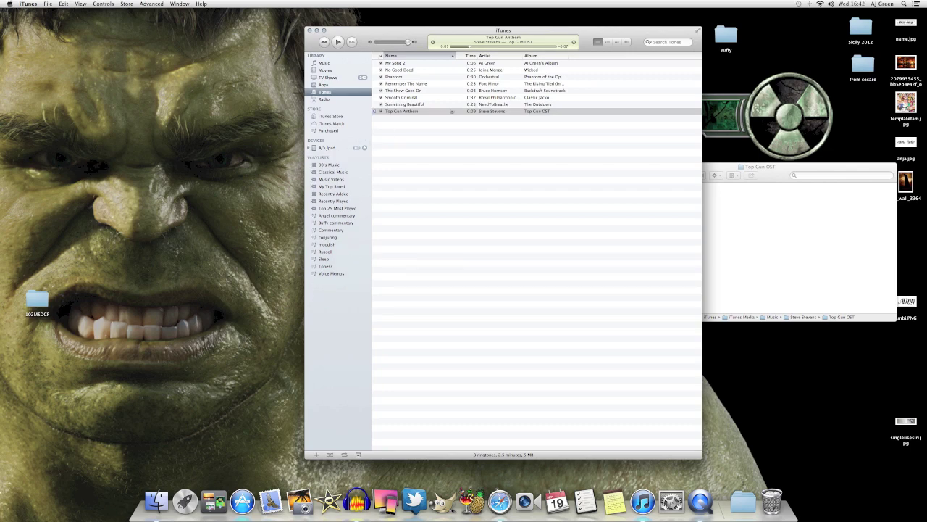
left_click_drag(402, 111, 328, 148)
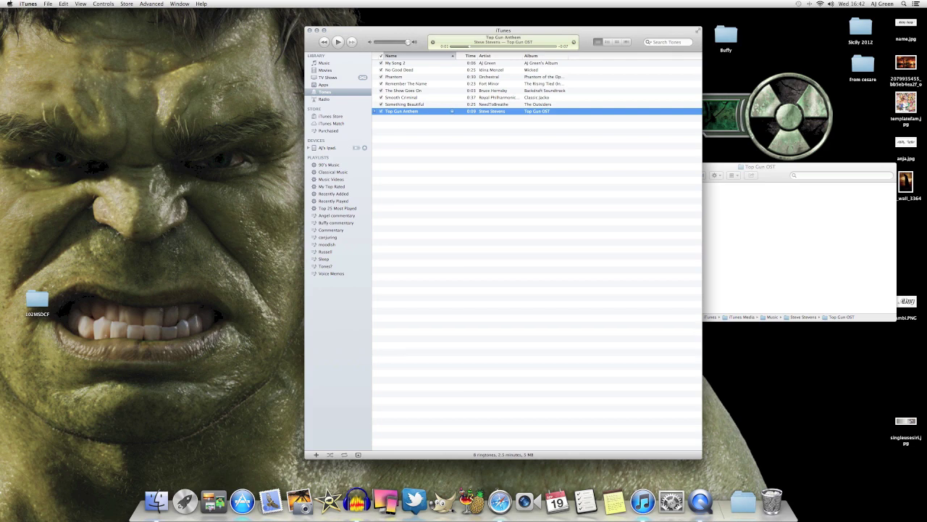
double_click(403, 90)
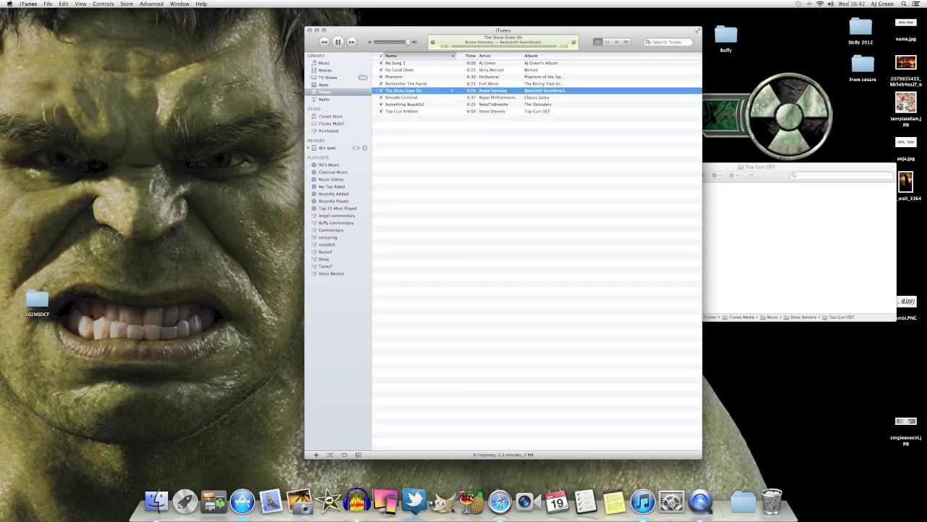